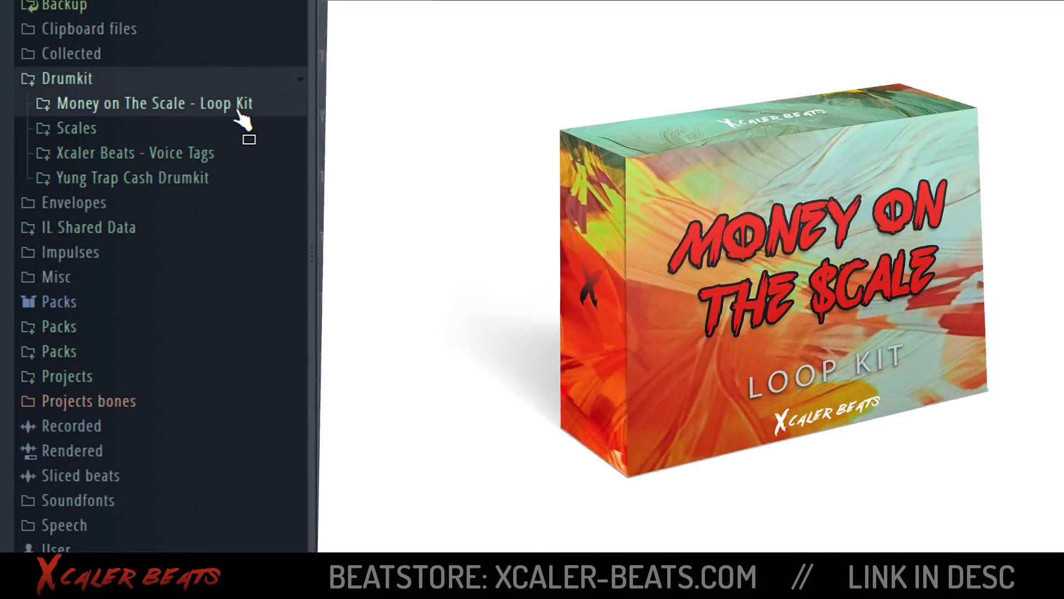
Step: Open the Money on The Scale loop kit and start dragging its XXX SAD Melody loop
{"action": "left_click", "coordinate": [239, 107]}
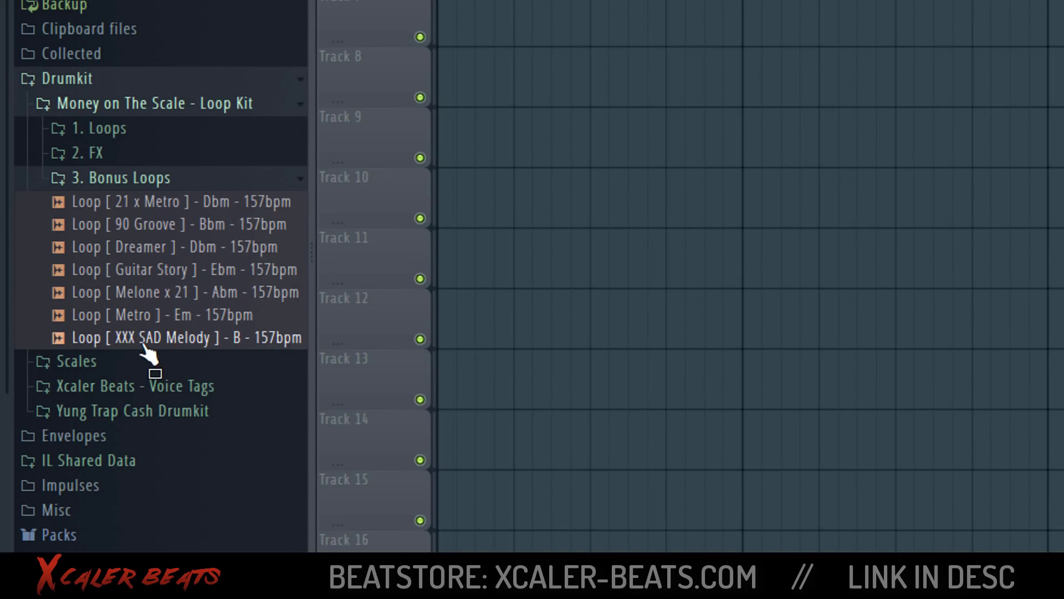
{"action": "left_click_drag", "start_coordinate": [143, 343], "coordinate": [224, 348]}
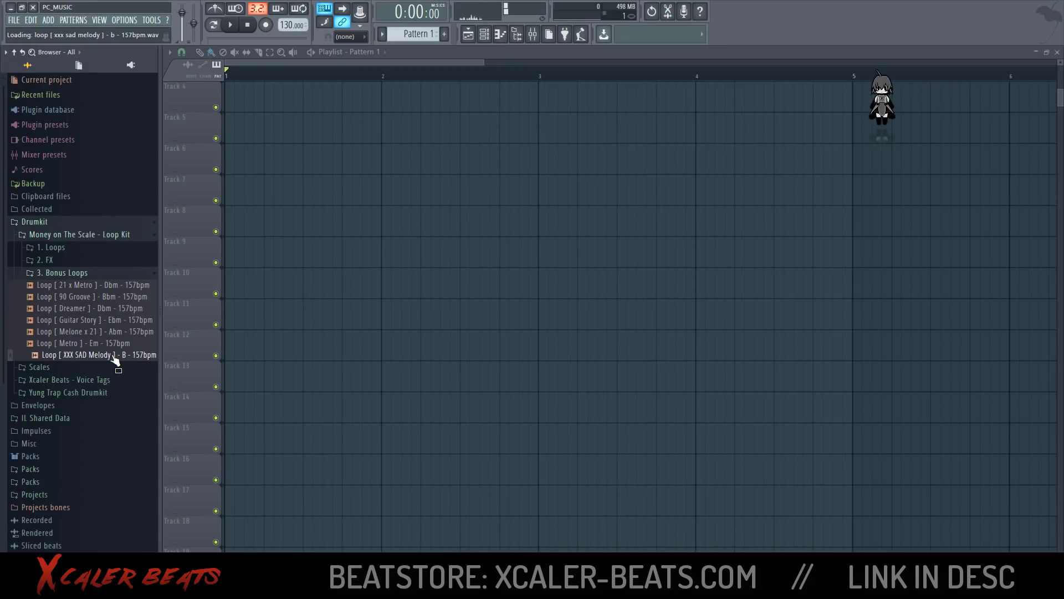
Step: Drop the XXX SAD Melody loop on Track 4 at bar 1 and zoom the playlist out
{"action": "left_click_drag", "start_coordinate": [115, 361], "coordinate": [234, 96]}
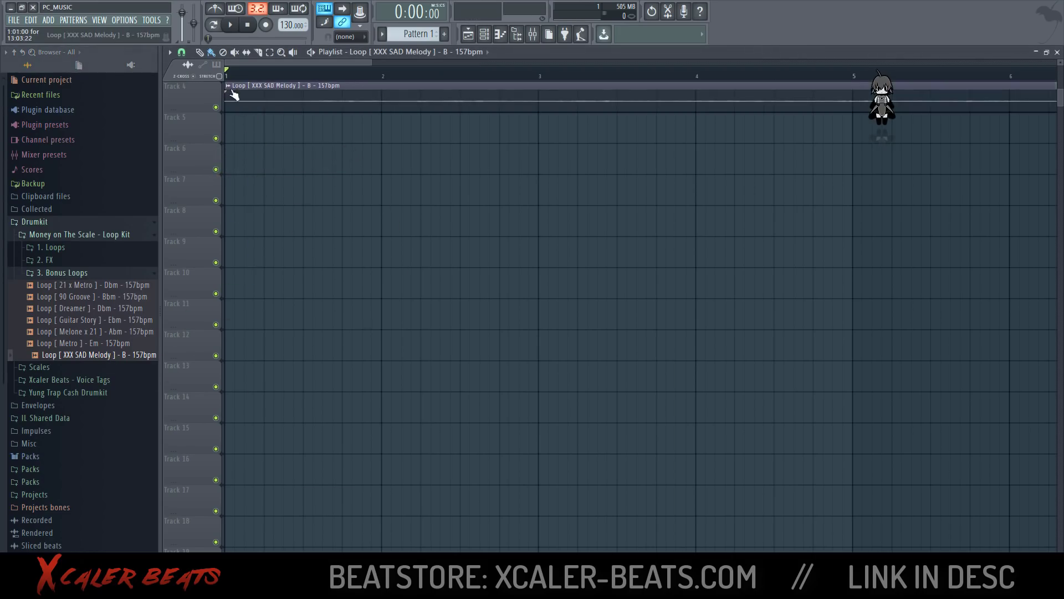
{"action": "left_click_drag", "start_coordinate": [369, 61], "coordinate": [831, 61]}
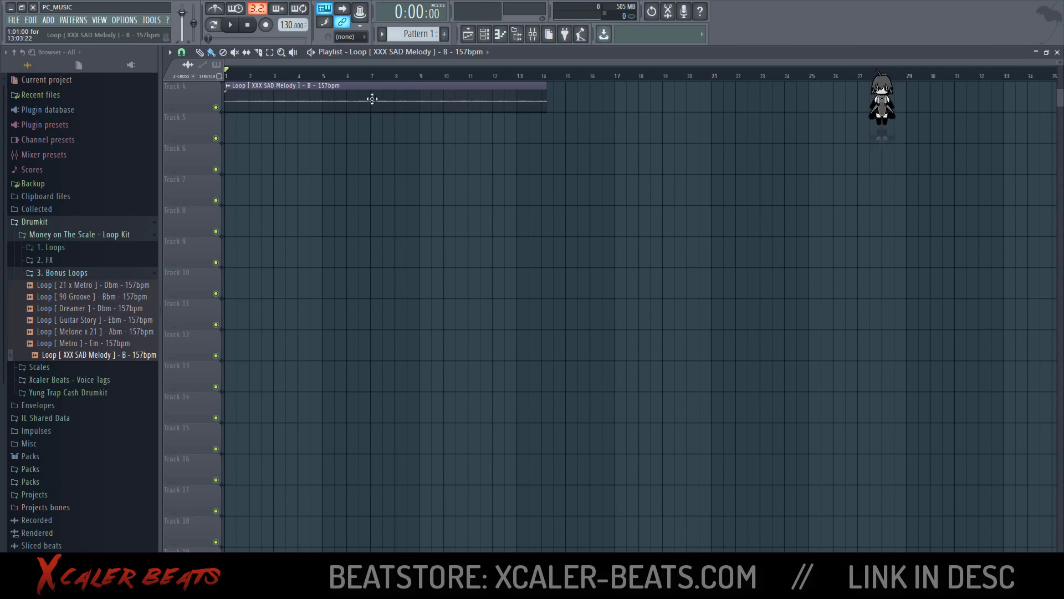
Step: Fit the melody clip to 4 bars from the TIME knob menu and play it back
{"action": "double_click", "coordinate": [403, 90]}
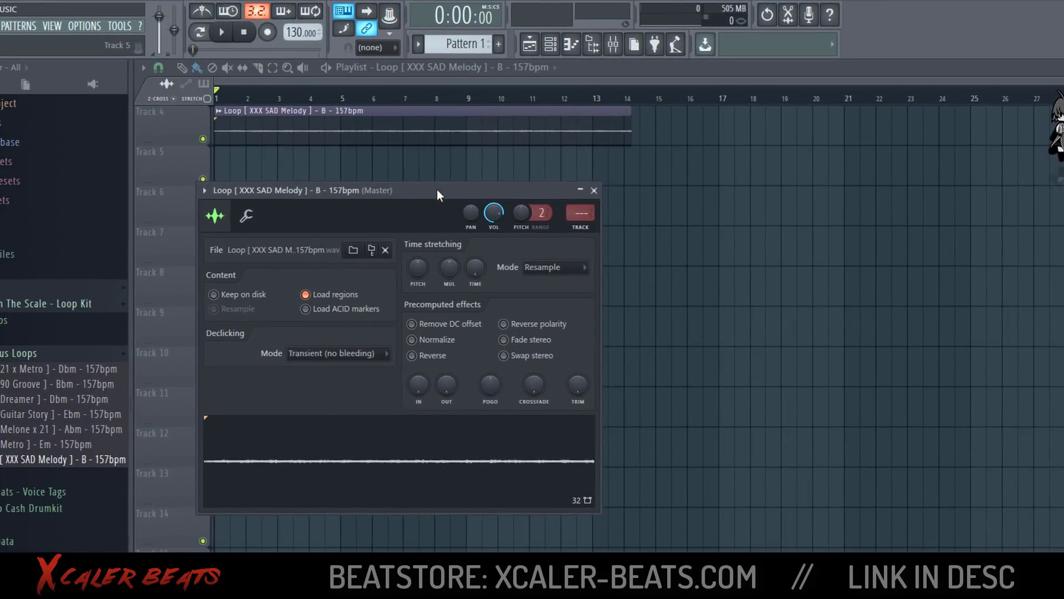
{"action": "left_click_drag", "start_coordinate": [437, 190], "coordinate": [466, 195]}
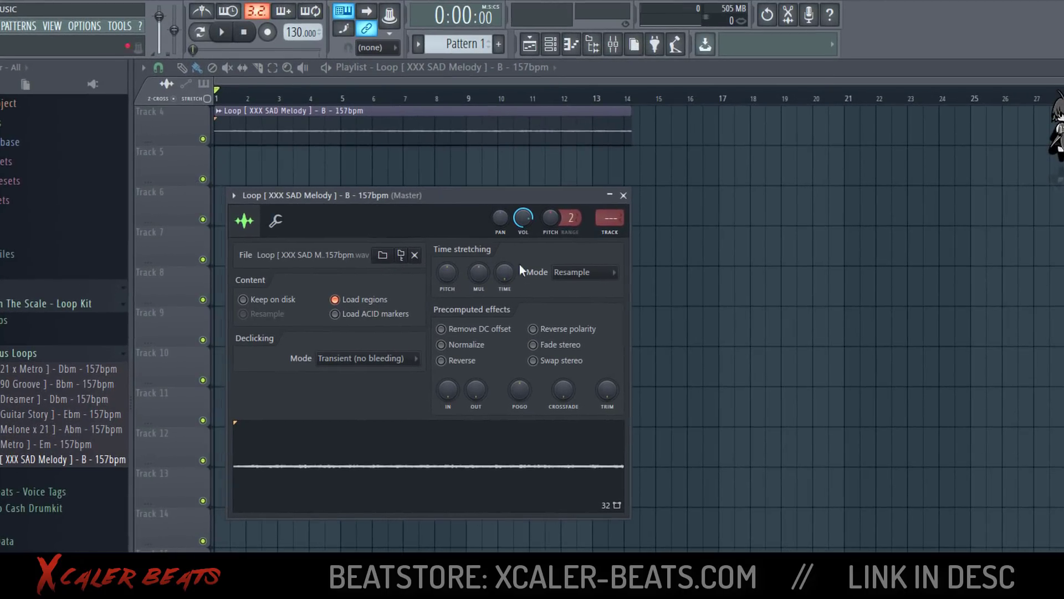
{"action": "right_click", "coordinate": [508, 269]}
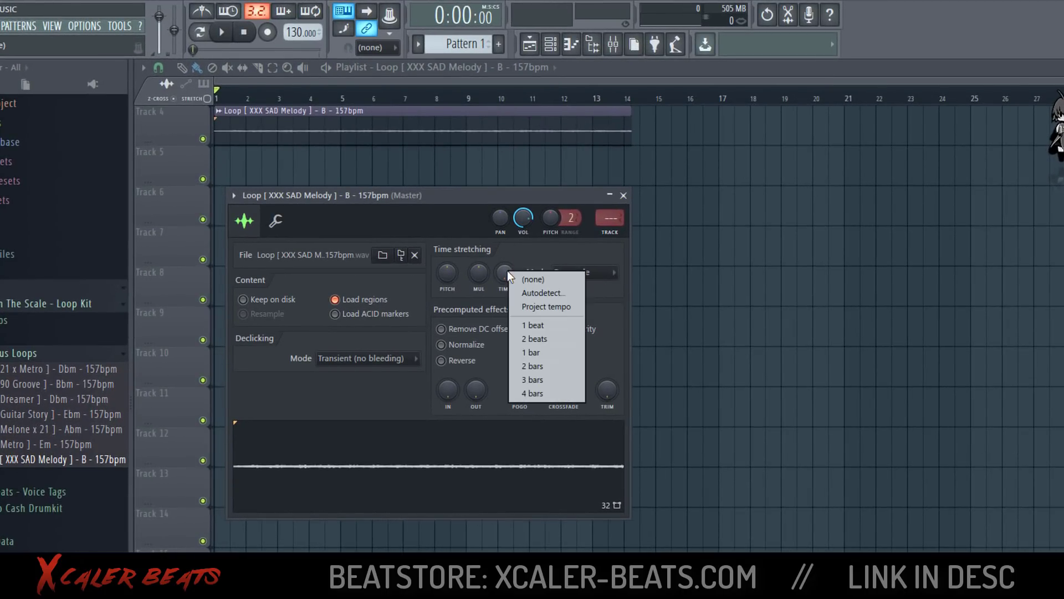
{"action": "left_click", "coordinate": [536, 393]}
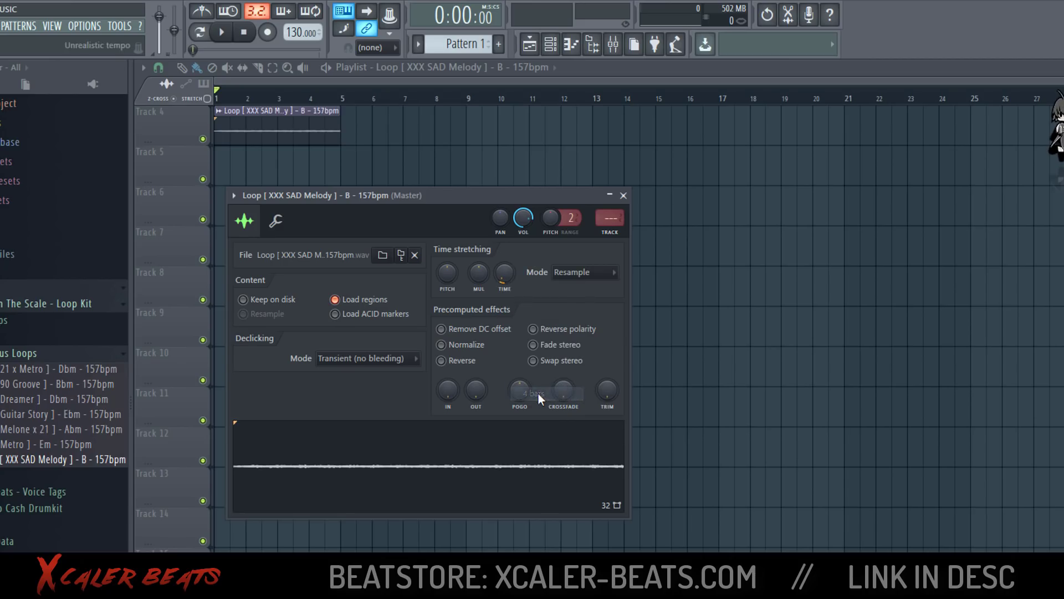
{"action": "left_click", "coordinate": [224, 35]}
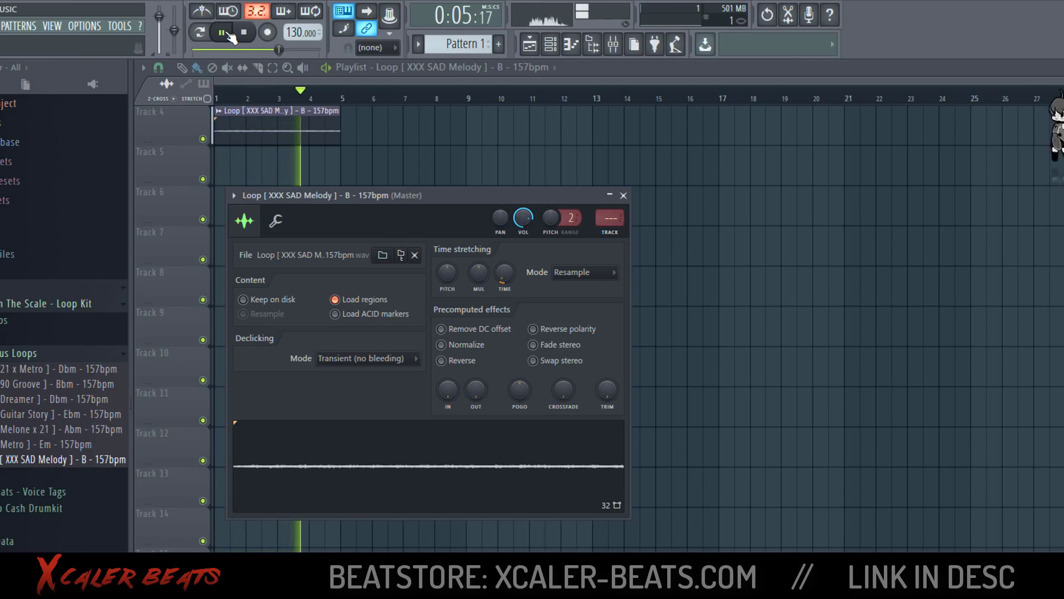
{"action": "left_click", "coordinate": [224, 33]}
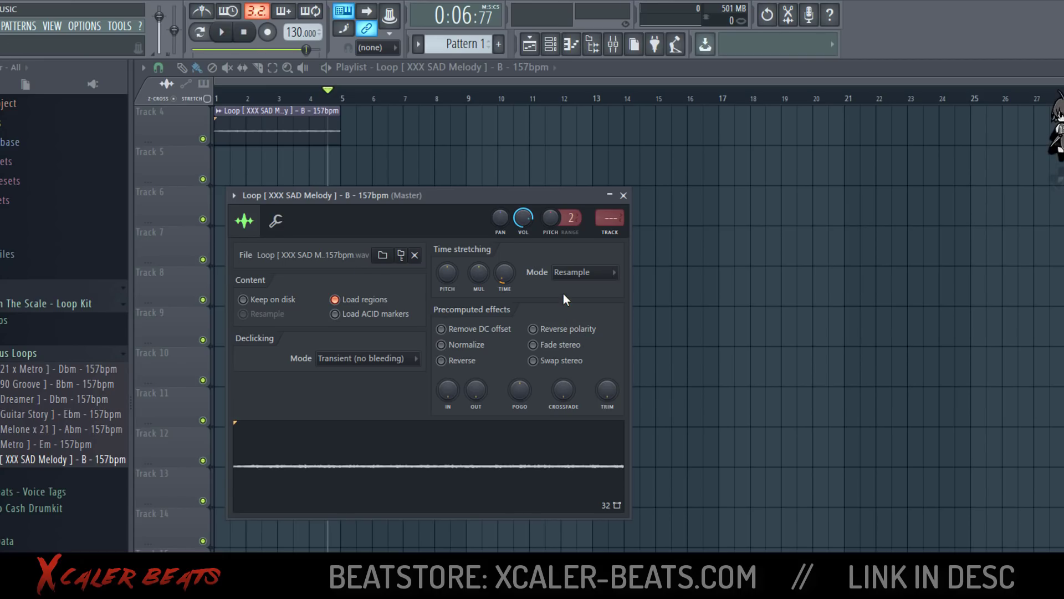
Step: Turn TIME so the clip spans eight bars, bar 1 to bar 9, and play to check
{"action": "left_click_drag", "start_coordinate": [502, 276], "coordinate": [503, 258]}
{"action": "left_click", "coordinate": [222, 32]}
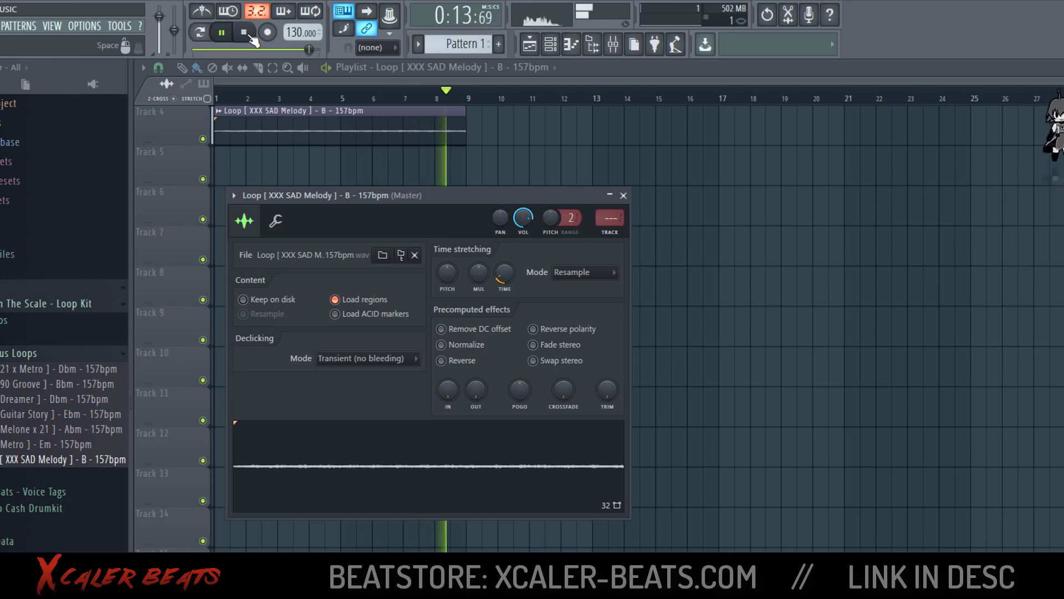
{"action": "left_click", "coordinate": [248, 34]}
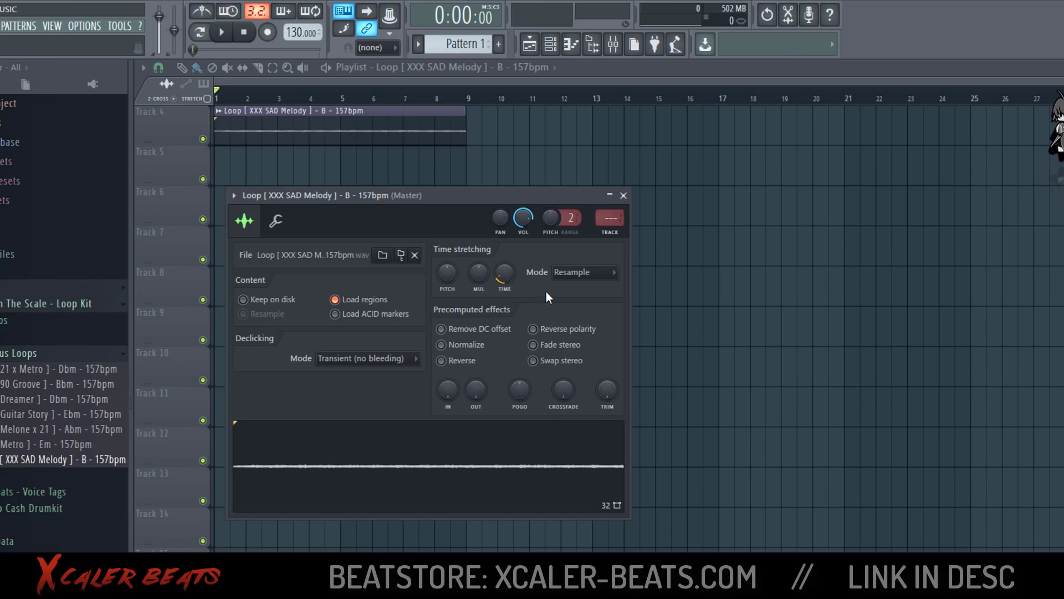
Step: Set the melody clip's time-stretch mode to Auto and play the loop
{"action": "left_click", "coordinate": [589, 274]}
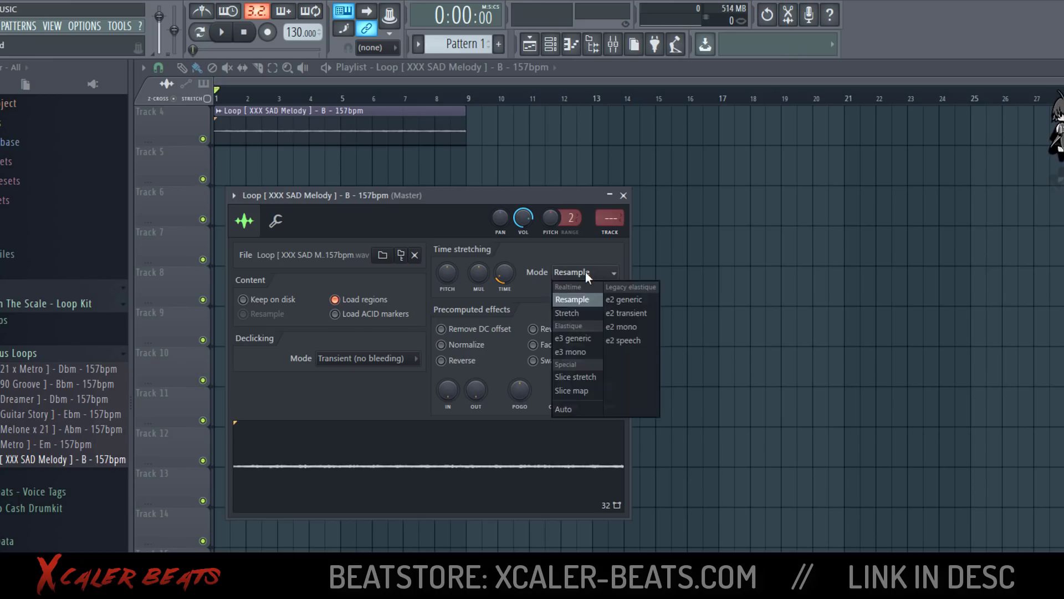
{"action": "left_click", "coordinate": [570, 410]}
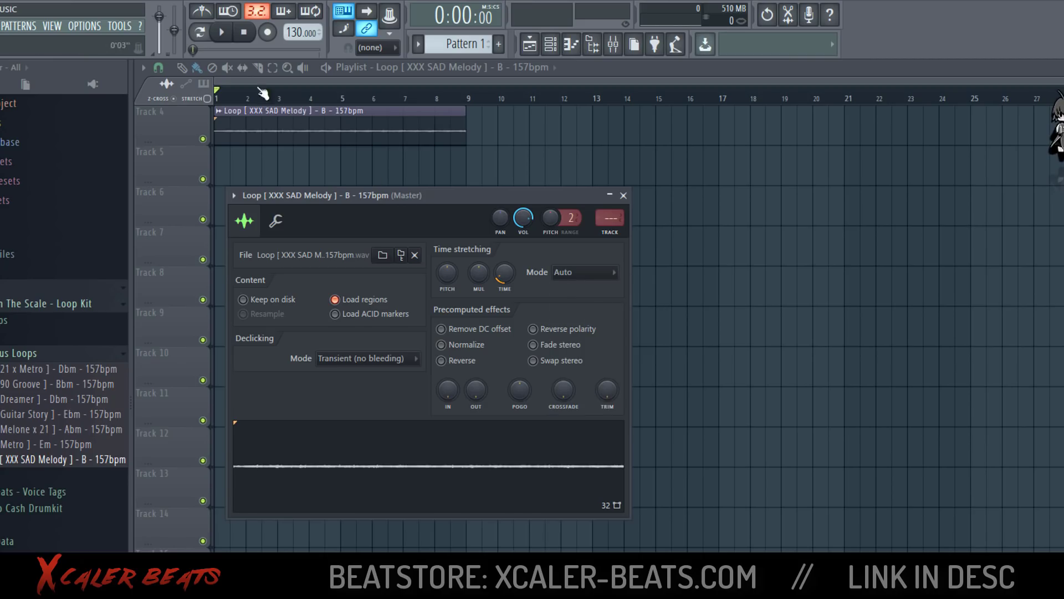
{"action": "left_click", "coordinate": [223, 38]}
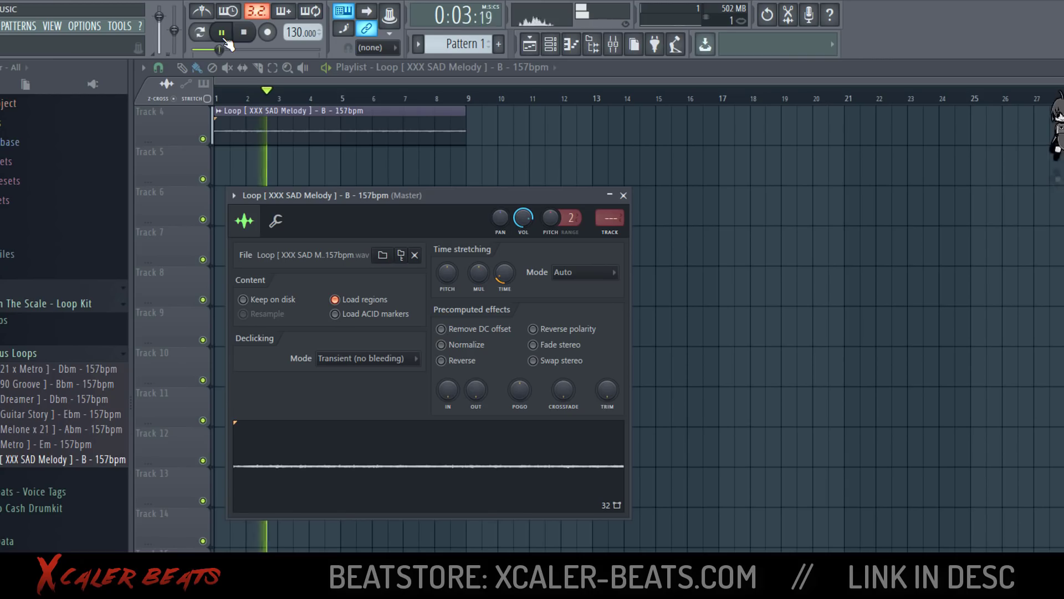
Step: Extend the melody clip to 16 bars, ending at bar 17, and select it
{"action": "left_click_drag", "start_coordinate": [466, 129], "coordinate": [461, 167]}
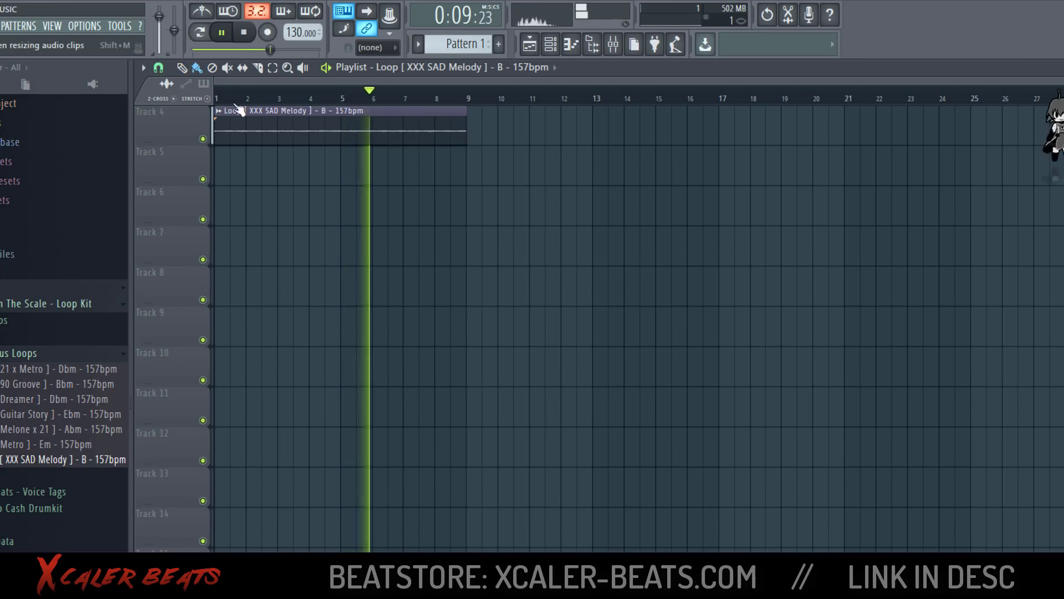
{"action": "left_click_drag", "start_coordinate": [465, 129], "coordinate": [715, 119]}
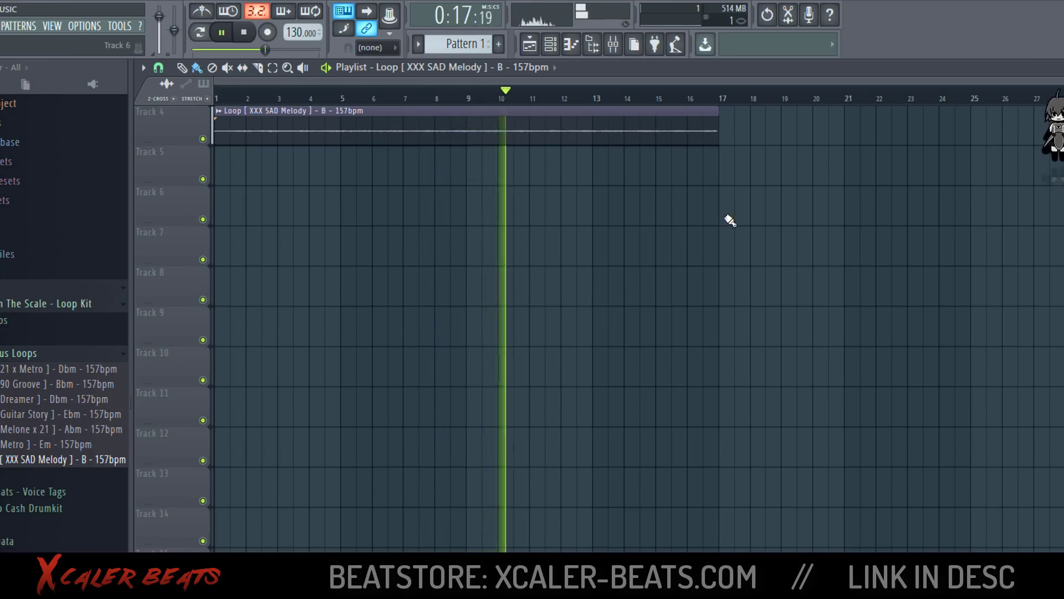
{"action": "left_click_drag", "start_coordinate": [780, 255], "coordinate": [451, 123]}
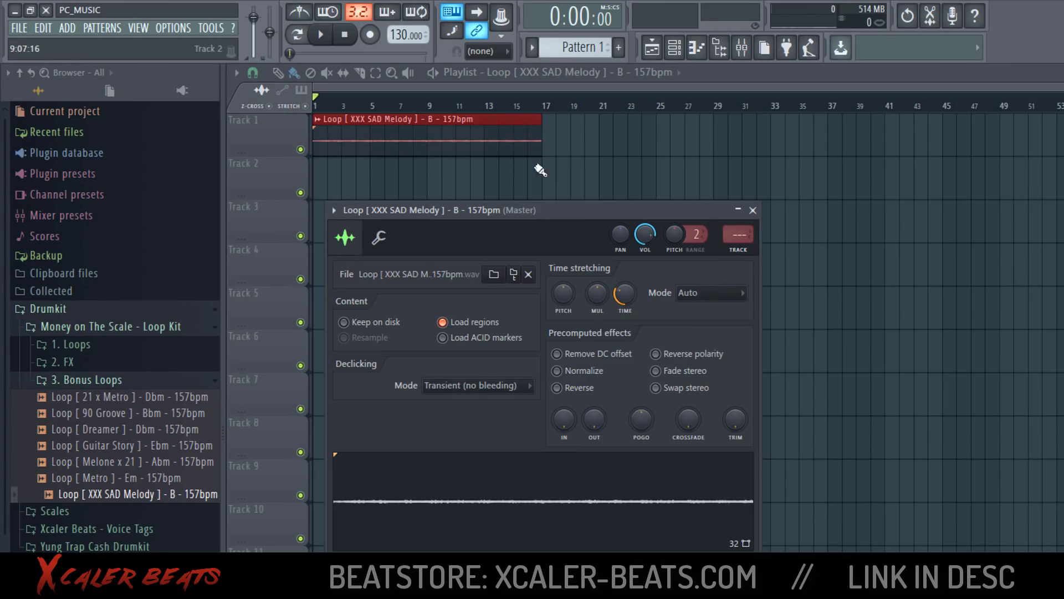
Step: Switch the time-stretch mode to Resample and play the loop
{"action": "left_click", "coordinate": [668, 294]}
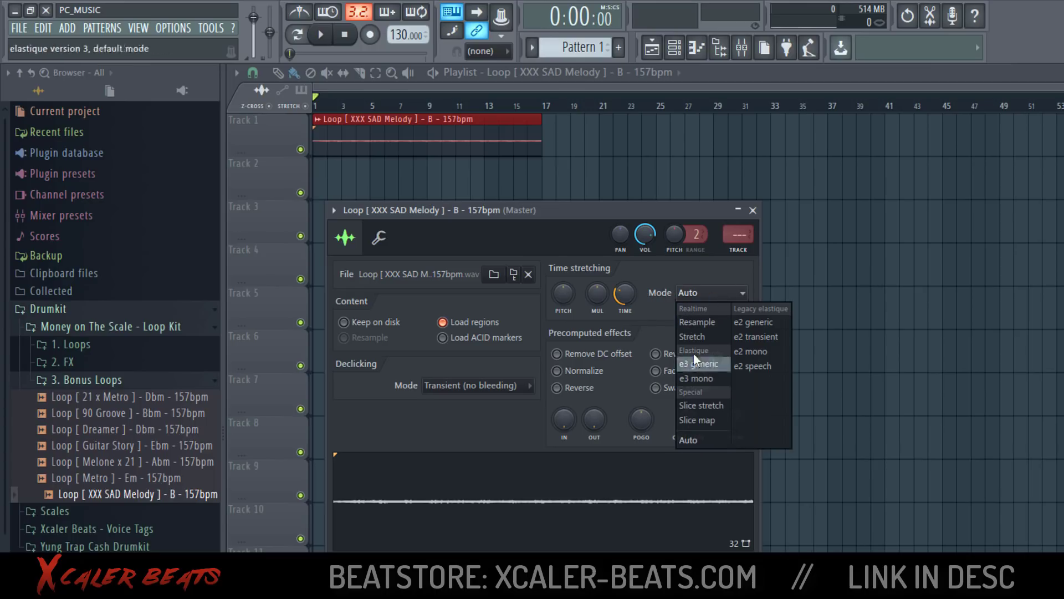
{"action": "left_click", "coordinate": [700, 322]}
{"action": "key", "text": "space"}
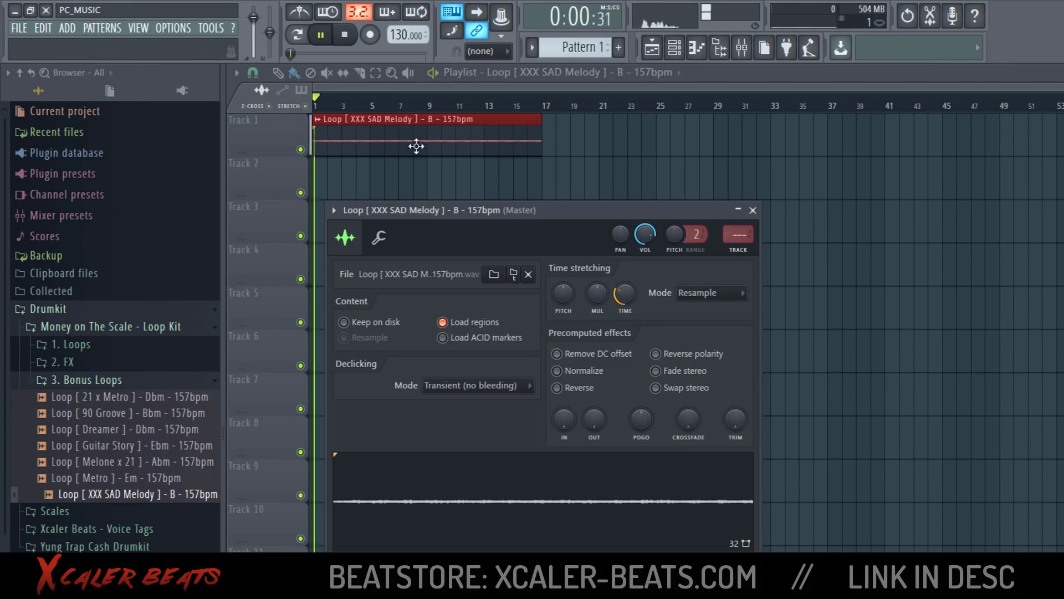
Step: Set the stretch mode back to Auto, then preview the original melody sample and stop
{"action": "left_click", "coordinate": [734, 292]}
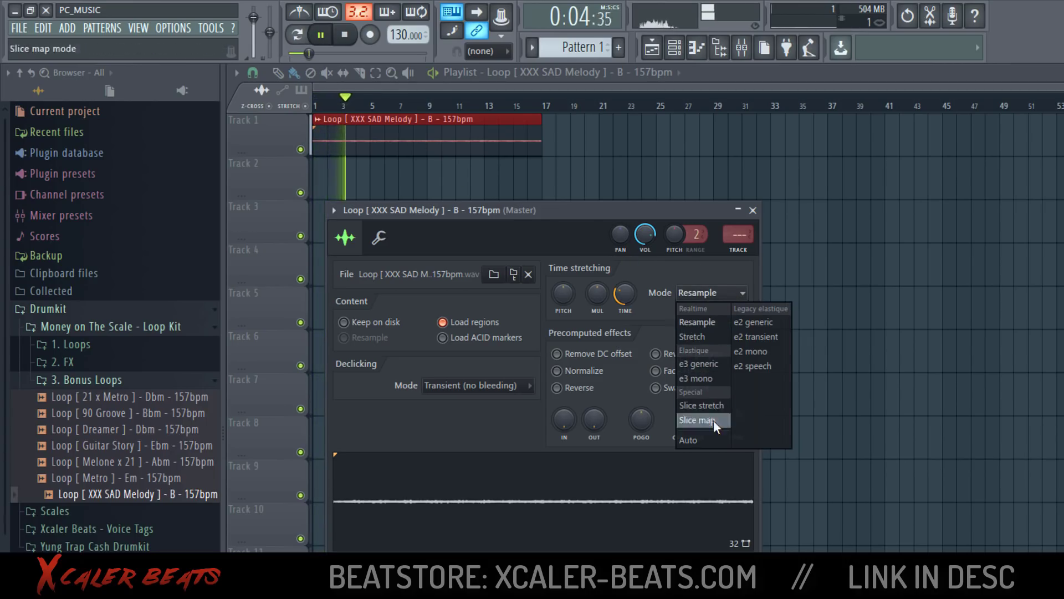
{"action": "left_click", "coordinate": [701, 443]}
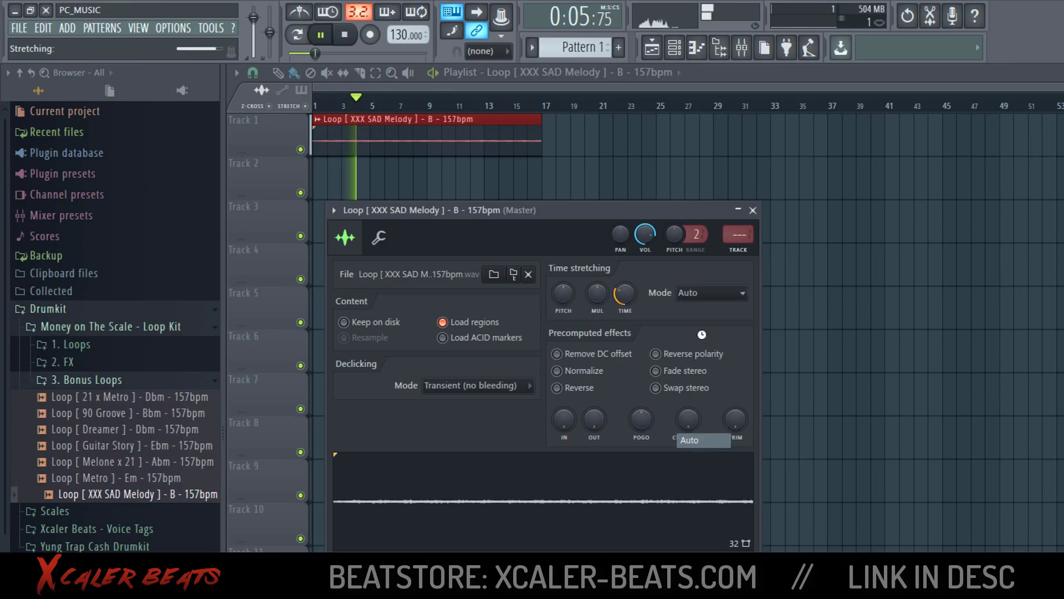
{"action": "left_click", "coordinate": [320, 34]}
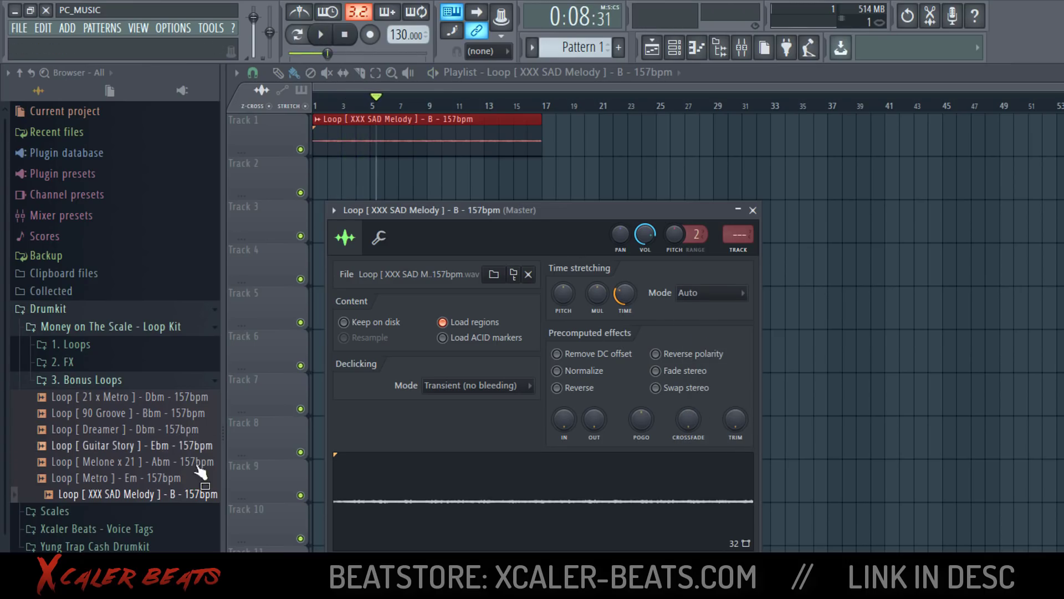
{"action": "left_click", "coordinate": [155, 502]}
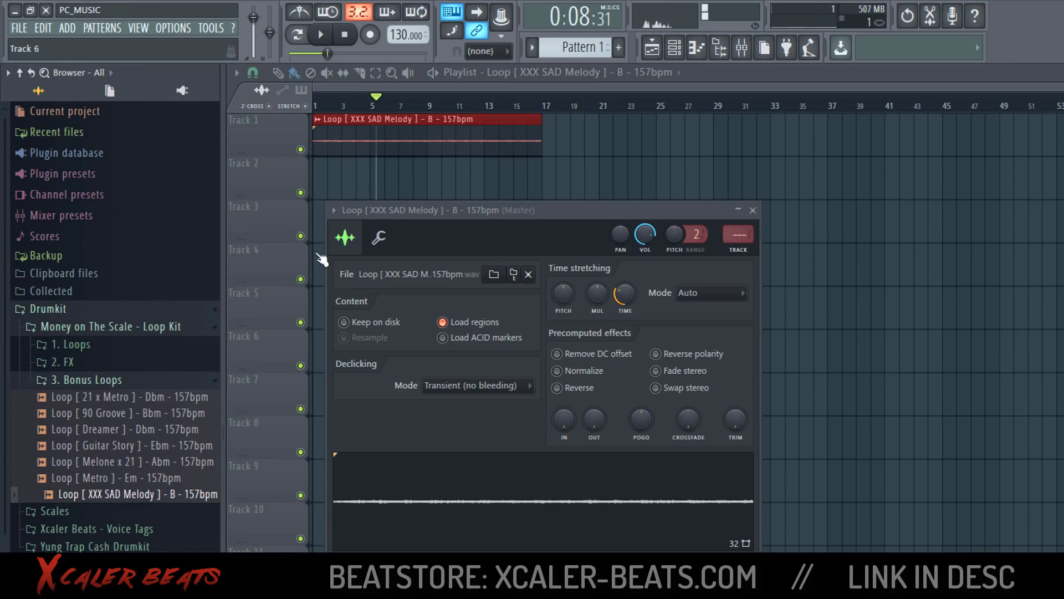
{"action": "left_click", "coordinate": [344, 35]}
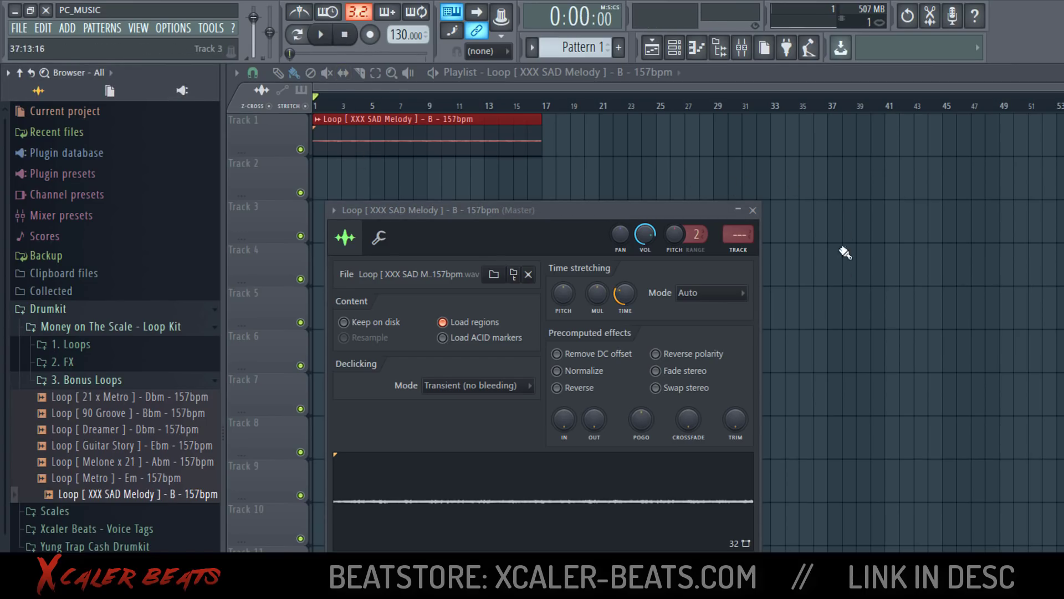
{"action": "left_click_drag", "start_coordinate": [166, 496], "coordinate": [159, 499]}
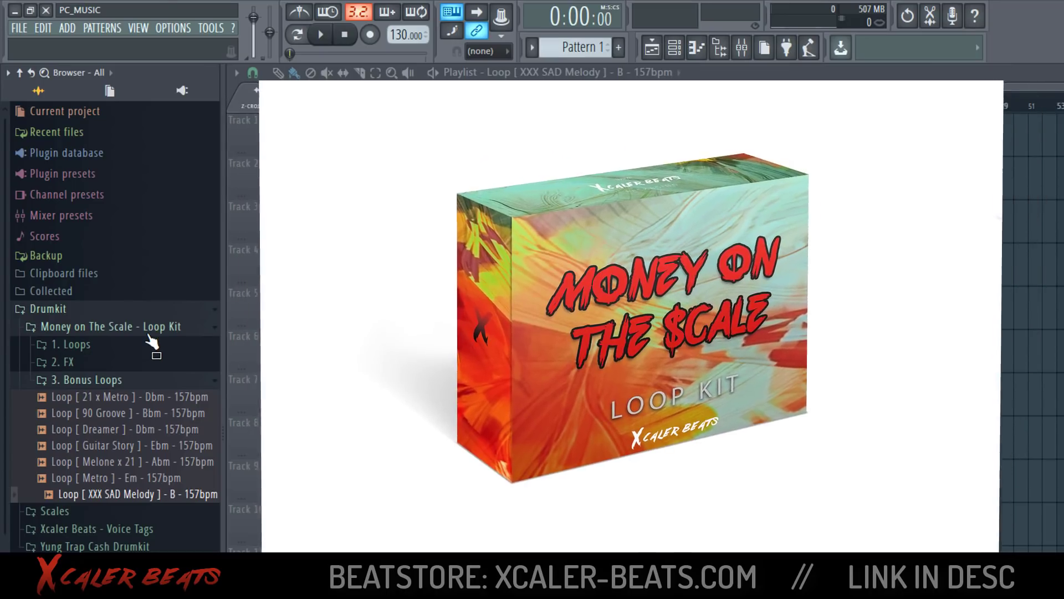
Step: Expand the kit's 1. Loops, 2. FX and 3. Bonus Loops folders, then collapse Bonus Loops
{"action": "left_click", "coordinate": [132, 346]}
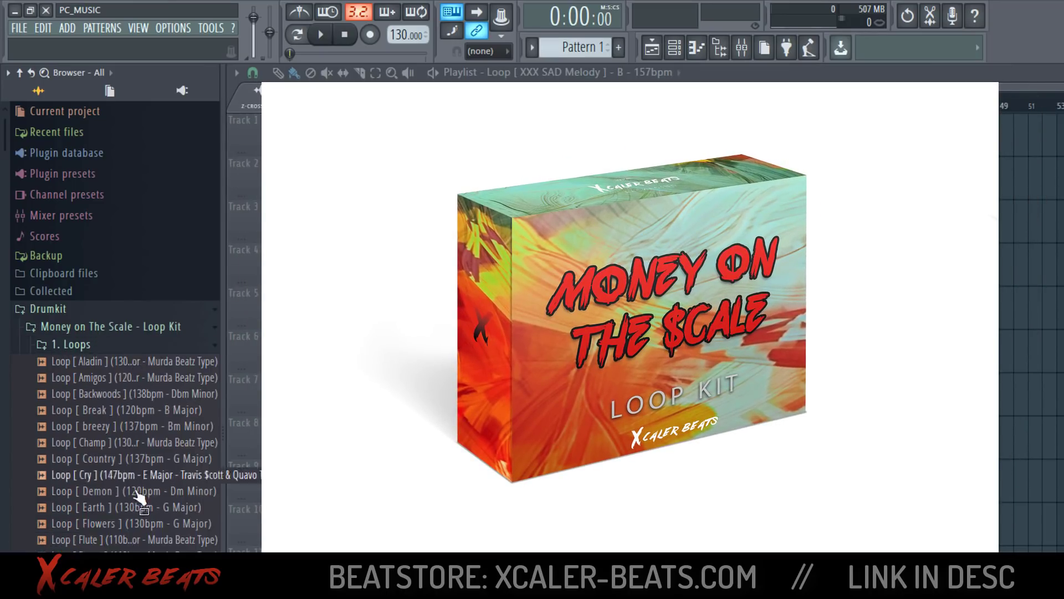
{"action": "scroll", "coordinate": [140, 499], "scroll_direction": "down", "scroll_amount": 15}
{"action": "left_click", "coordinate": [147, 543]}
{"action": "scroll", "coordinate": [147, 544], "scroll_direction": "down", "scroll_amount": 3}
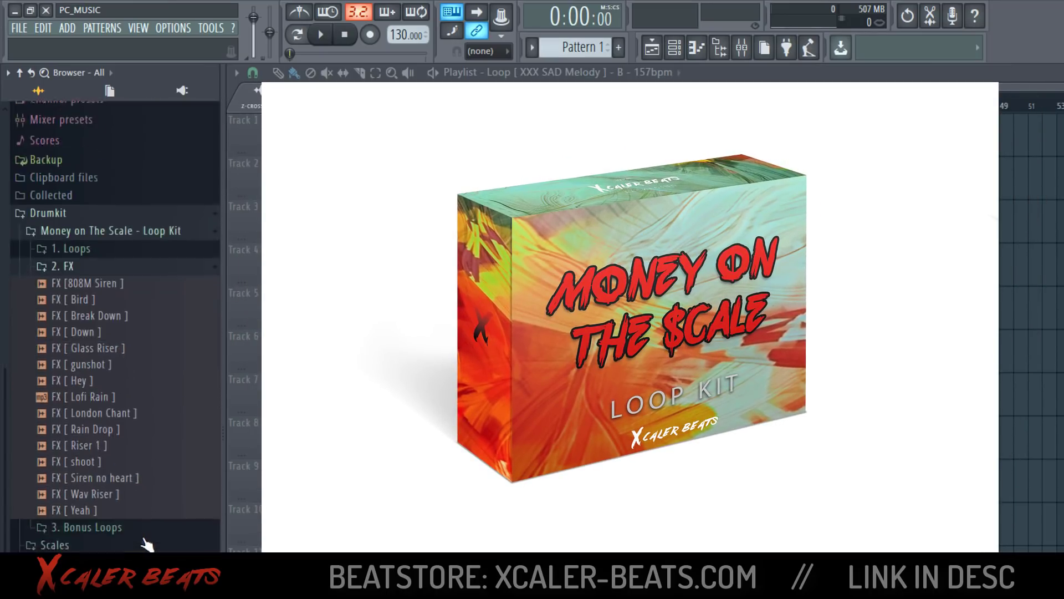
{"action": "left_click", "coordinate": [138, 529]}
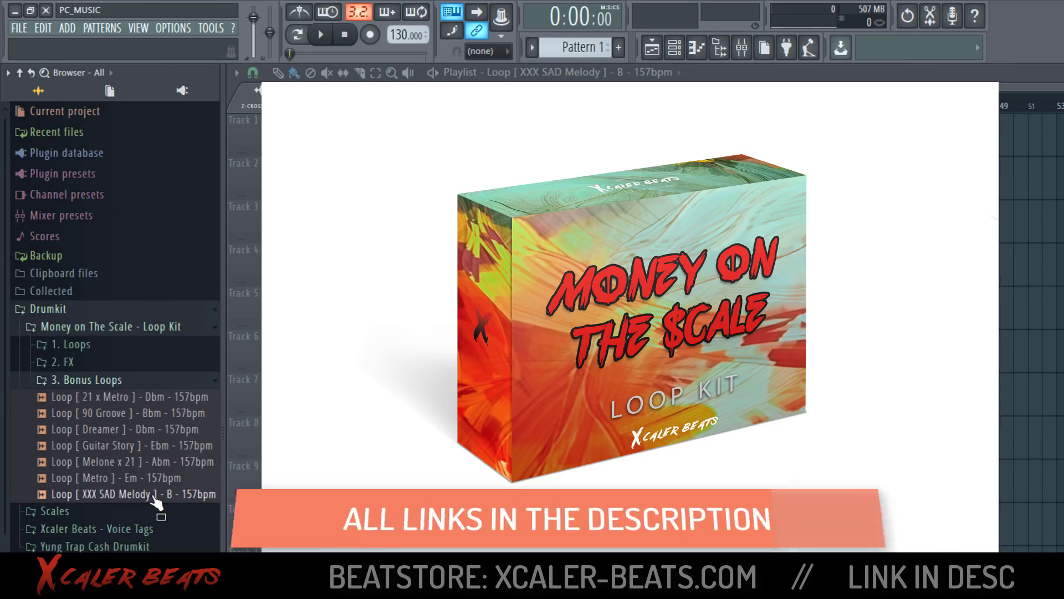
{"action": "left_click", "coordinate": [129, 382]}
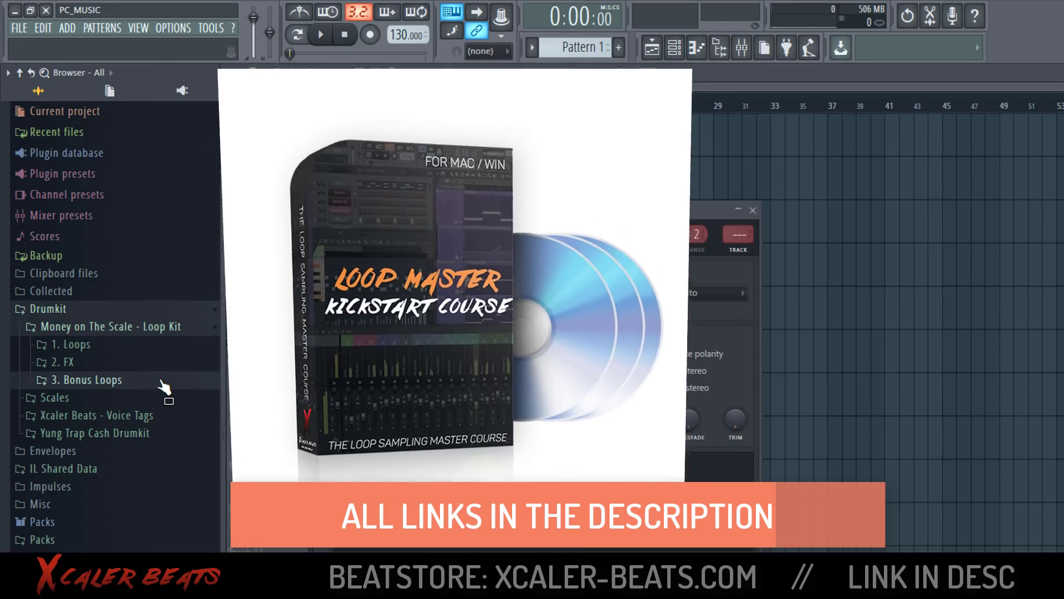
{"action": "left_click", "coordinate": [164, 350]}
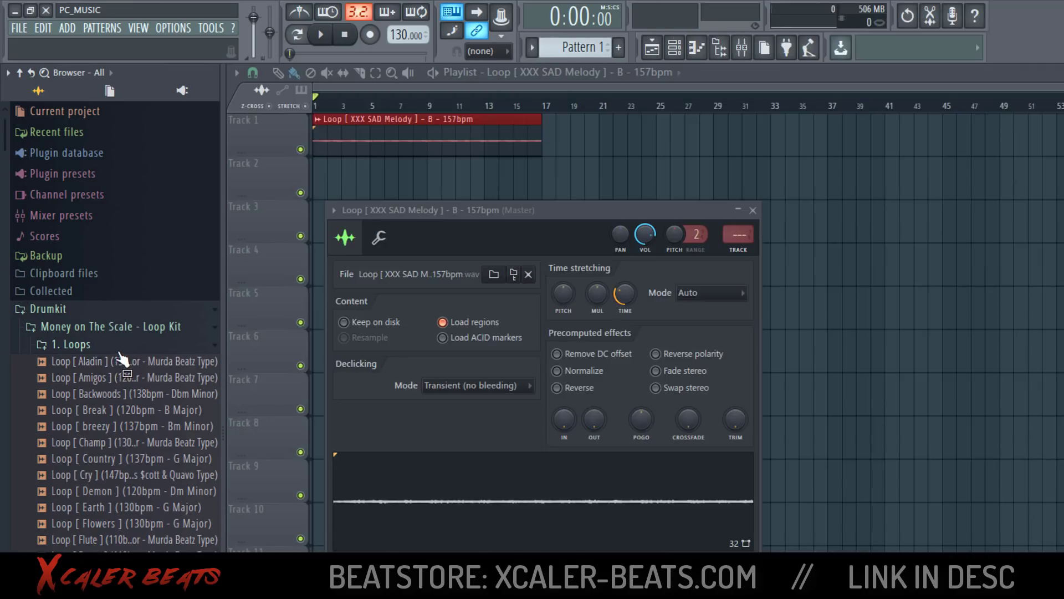
{"action": "left_click", "coordinate": [139, 346]}
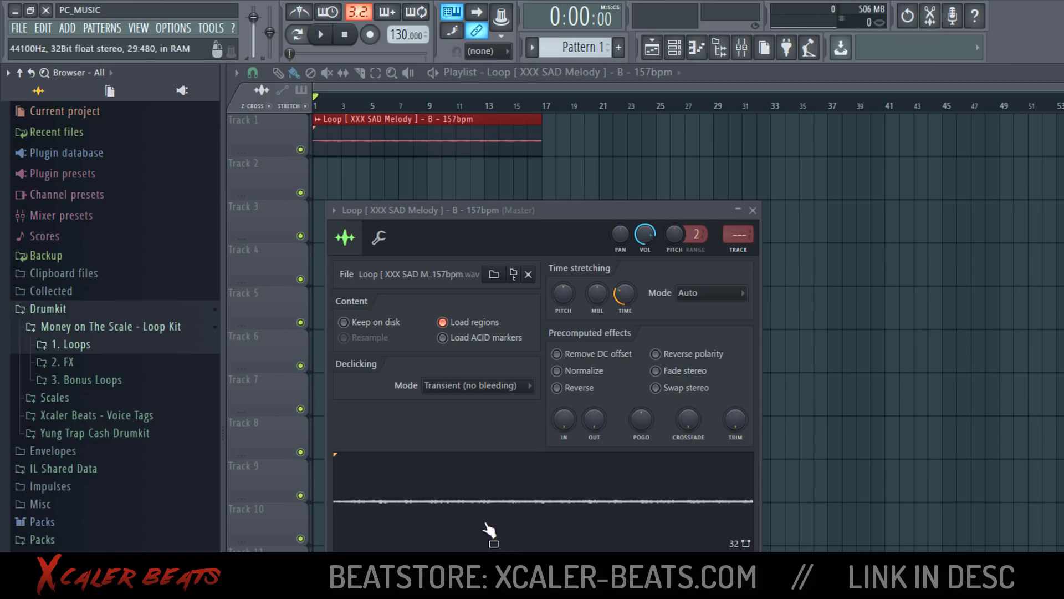